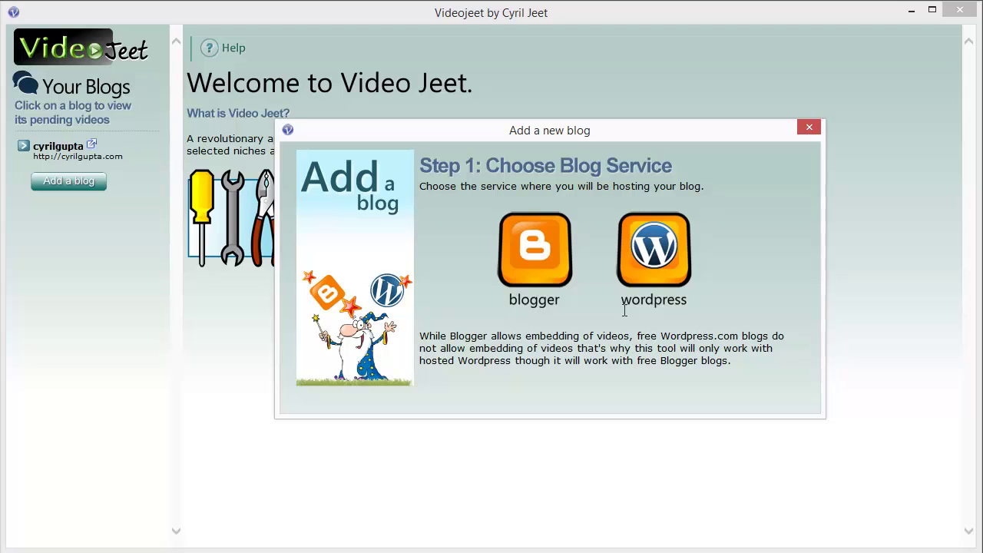
Move the Add a new blog dialog aside to reveal the blog's pending videos
drag(524, 137, 474, 132)
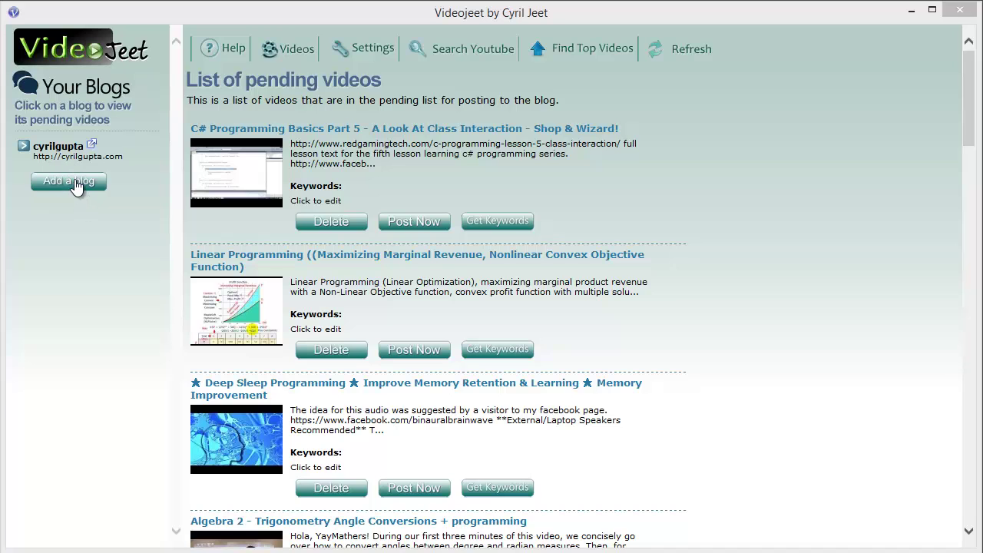
Start adding a new blog and move its dialog out of the way
click(76, 182)
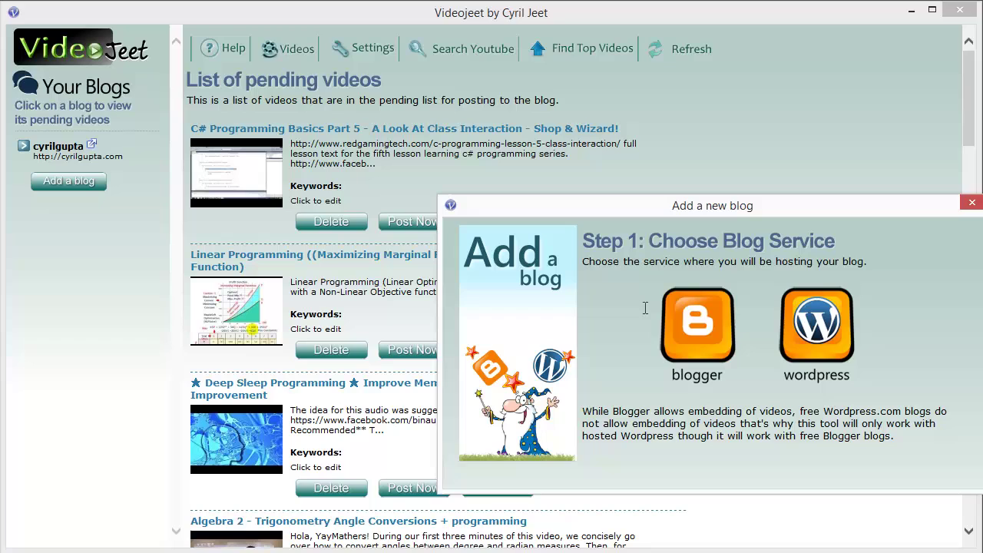
drag(673, 209, 518, 145)
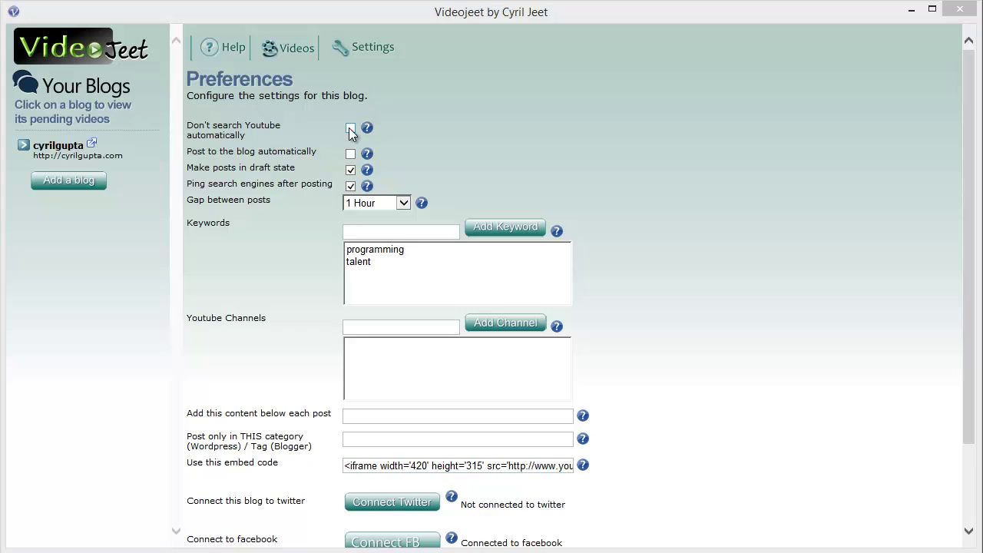
click(351, 129)
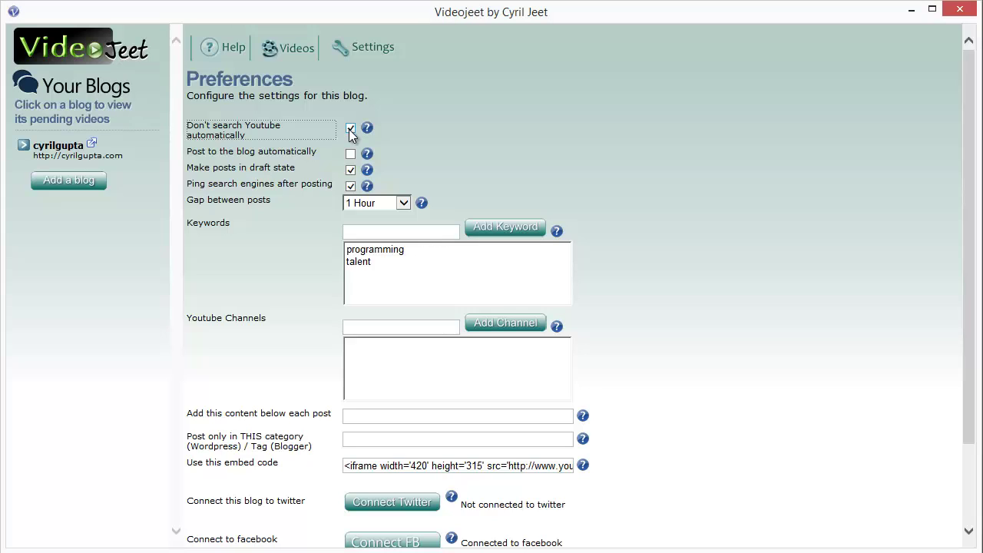
click(351, 131)
click(351, 131)
scroll(463, 164, down, 3)
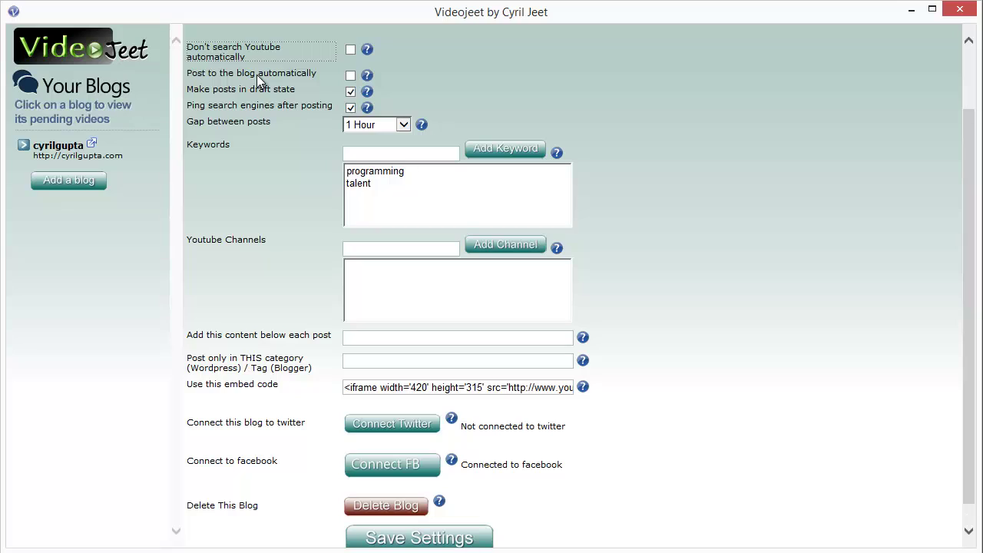
click(377, 126)
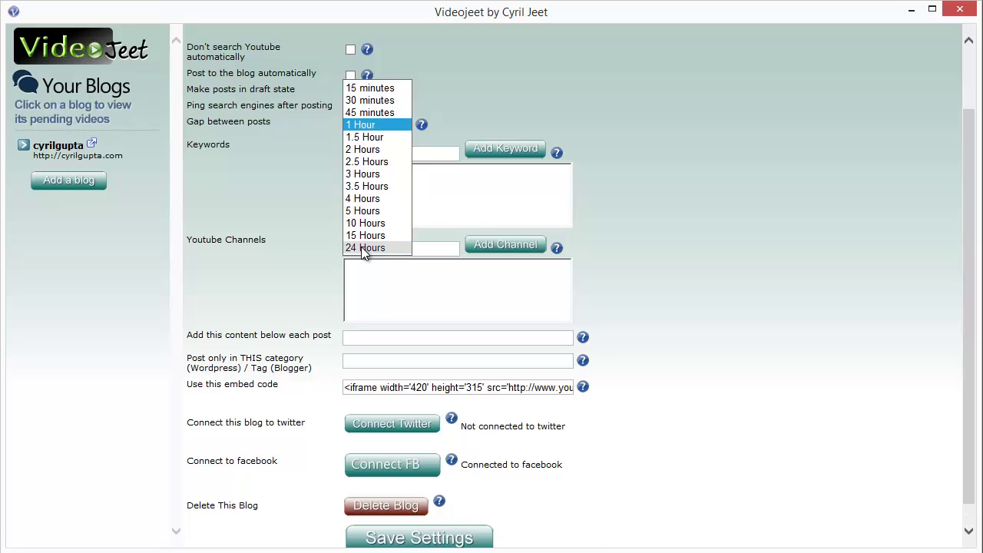
click(483, 59)
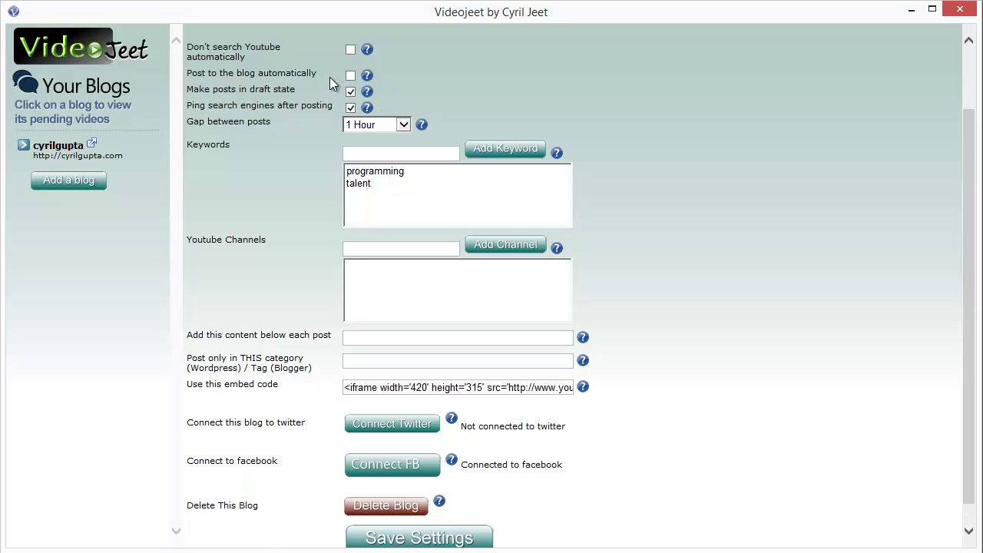
scroll(395, 105, up, 2)
scroll(384, 125, down, 2)
mouse_move(349, 387)
drag(349, 387, 309, 378)
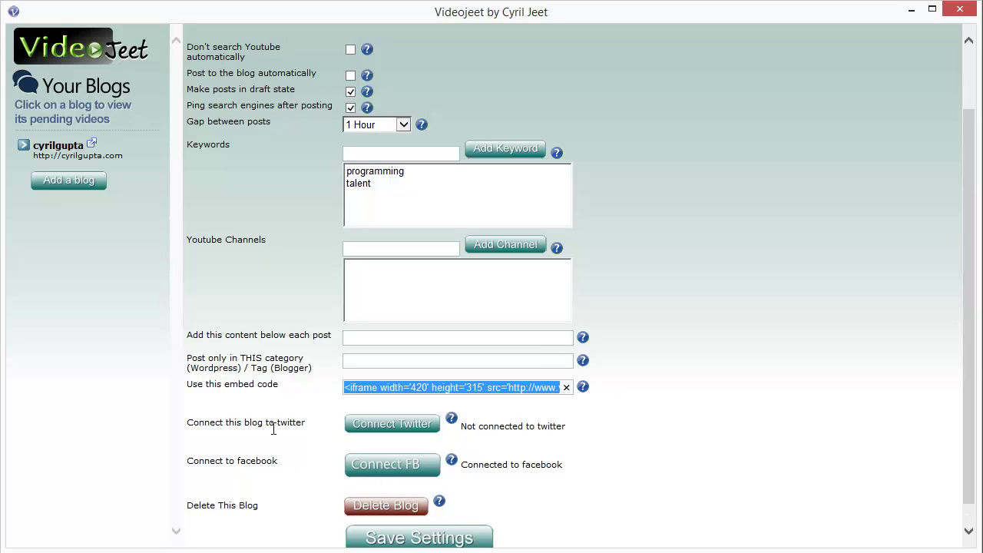
drag(245, 424, 309, 423)
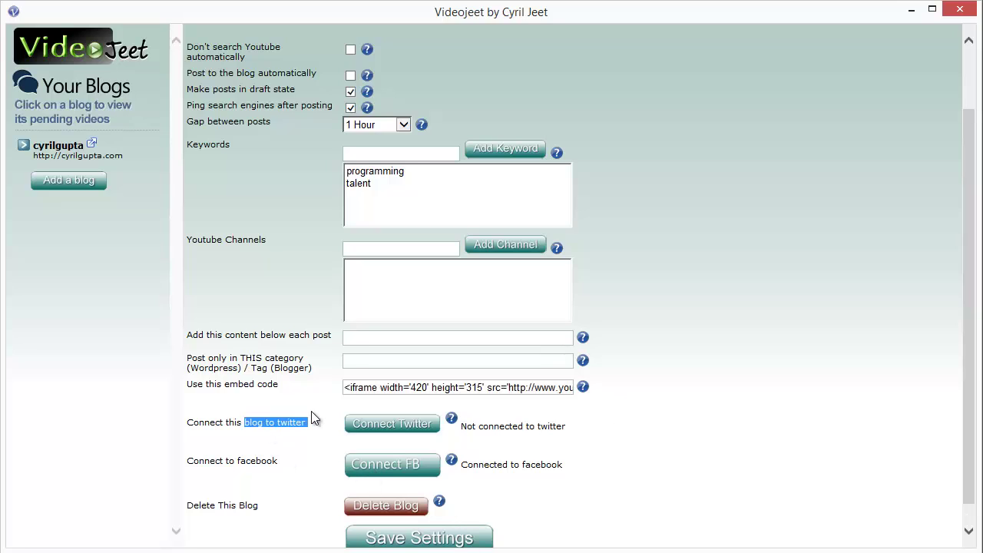
click(404, 427)
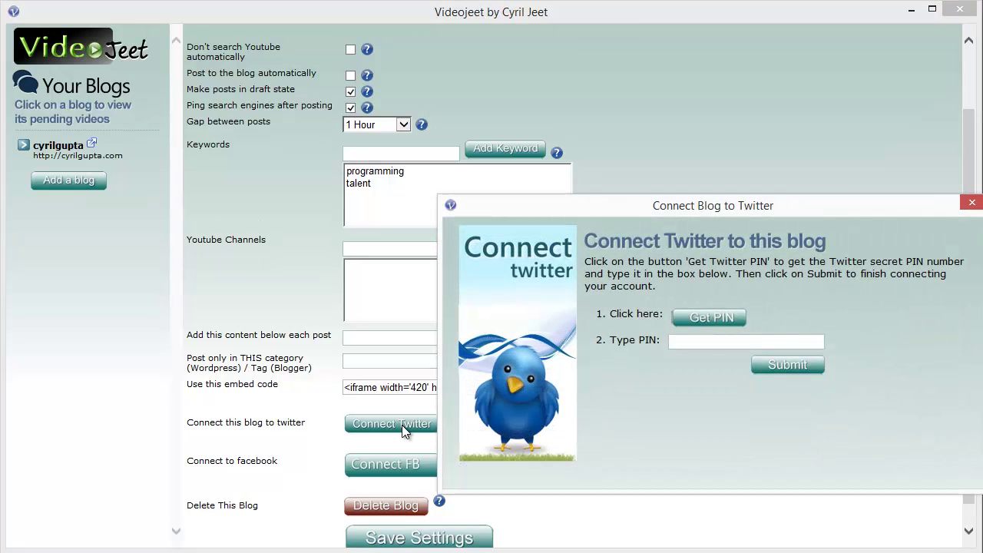
click(972, 202)
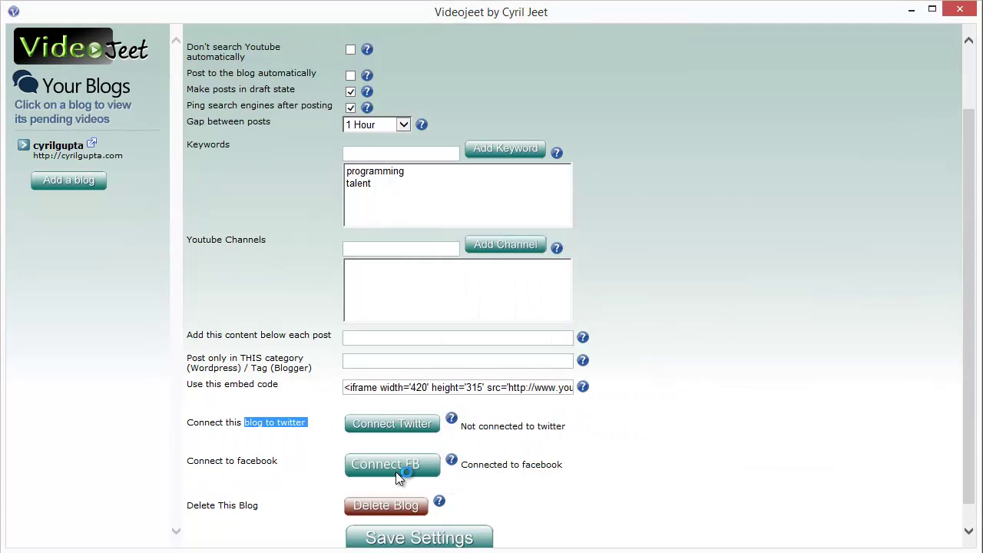
click(395, 470)
drag(892, 115, 669, 48)
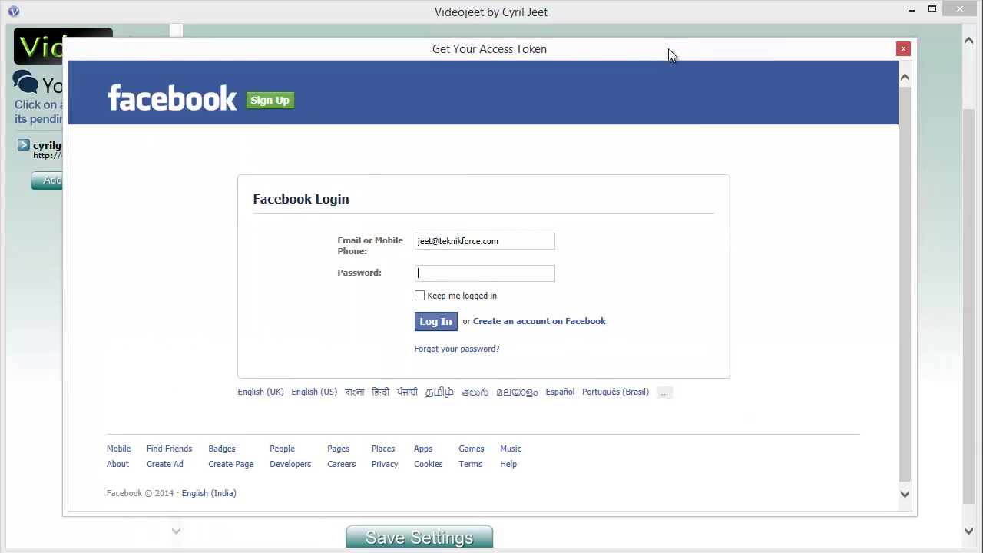
click(904, 48)
click(395, 429)
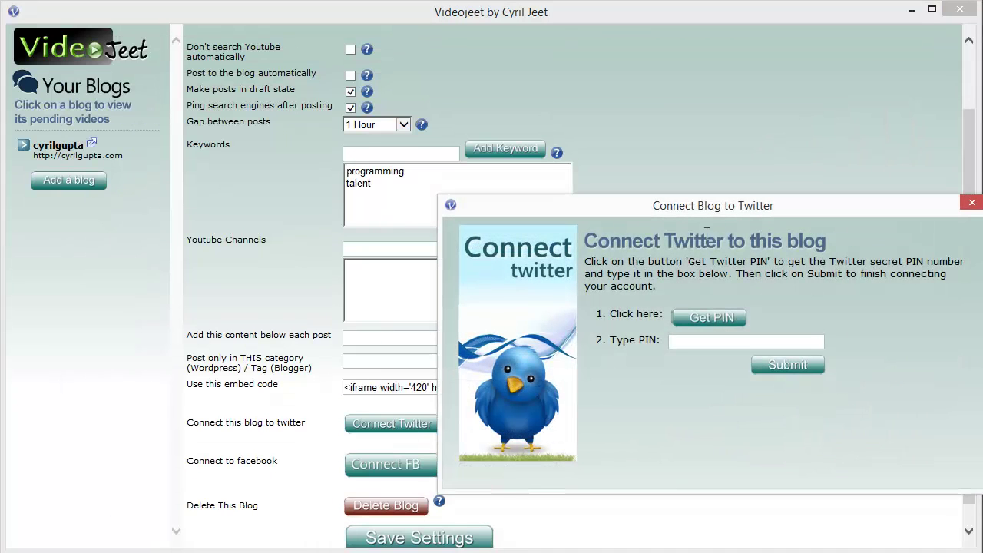
drag(613, 202, 470, 178)
click(829, 183)
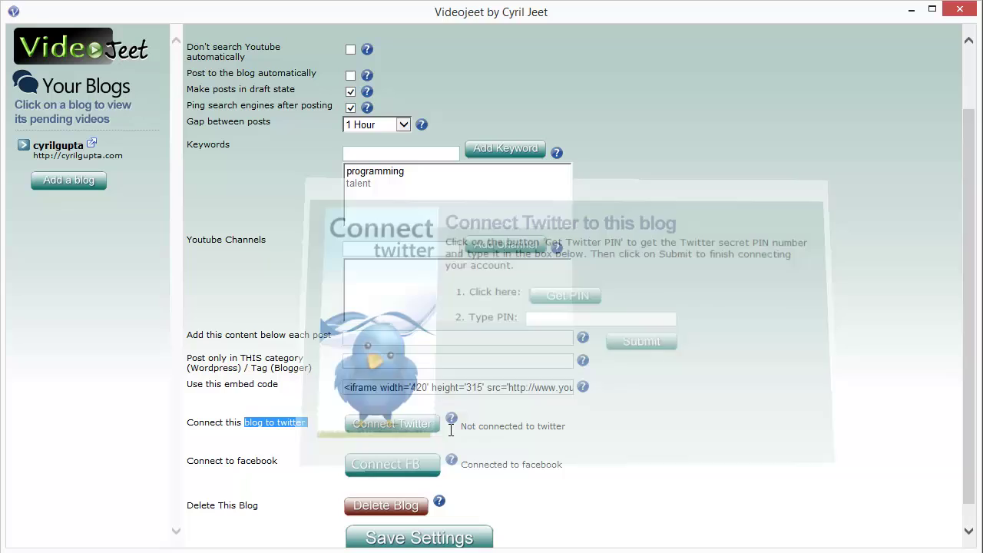
drag(239, 465, 272, 464)
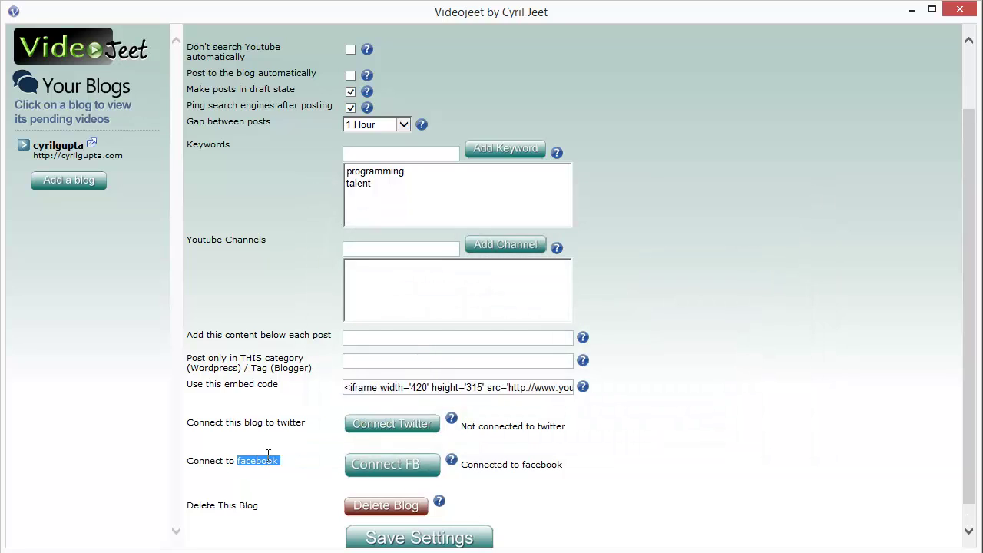
click(272, 463)
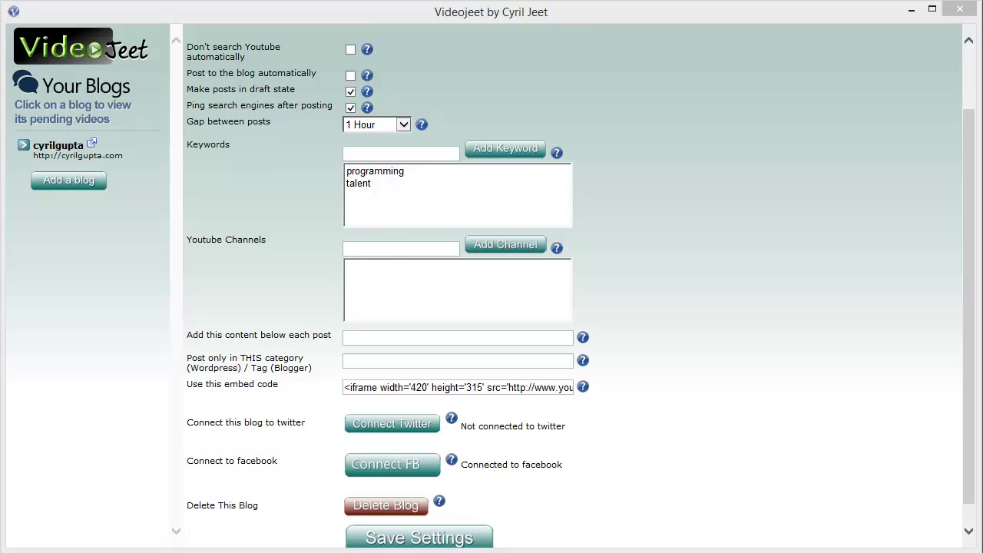
scroll(492, 292, up, 1)
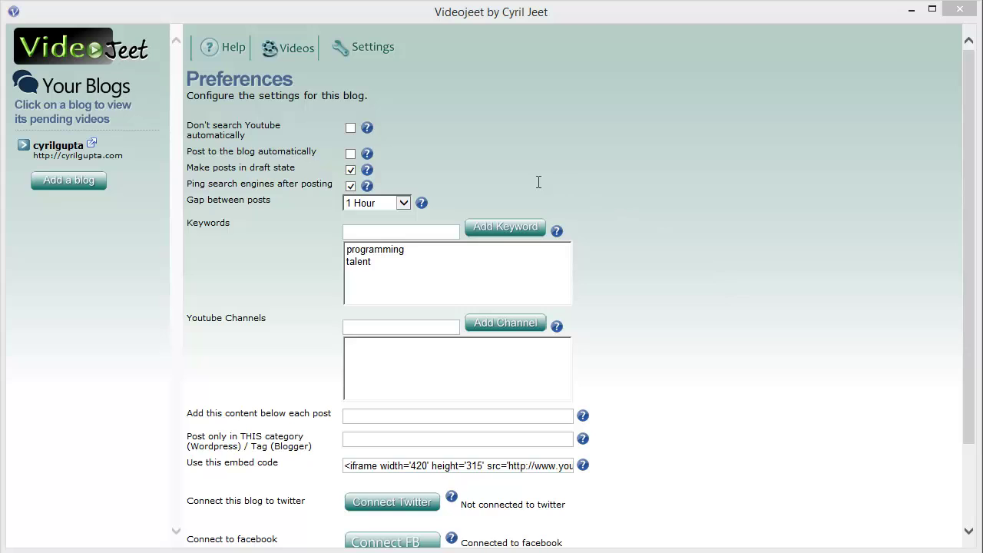
click(278, 49)
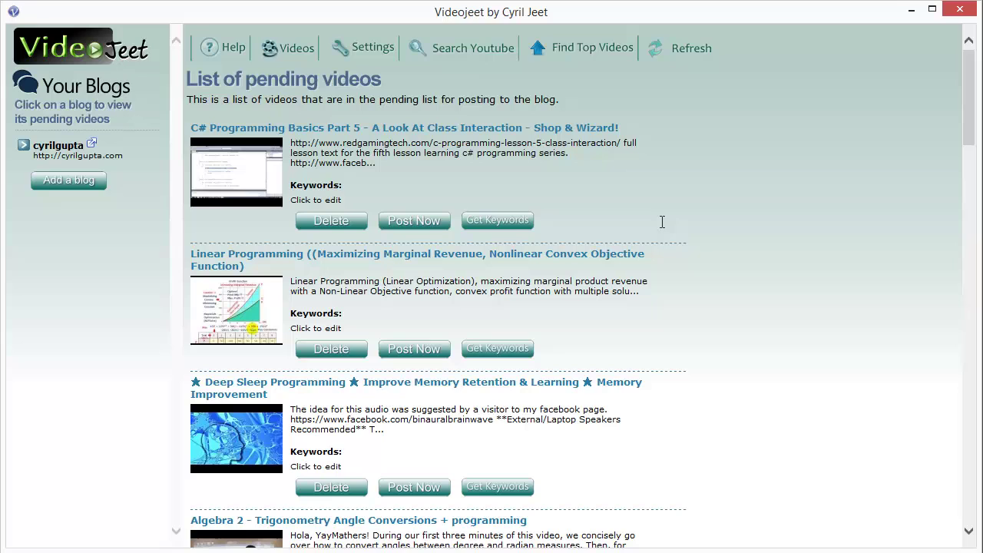
scroll(714, 308, down, 1)
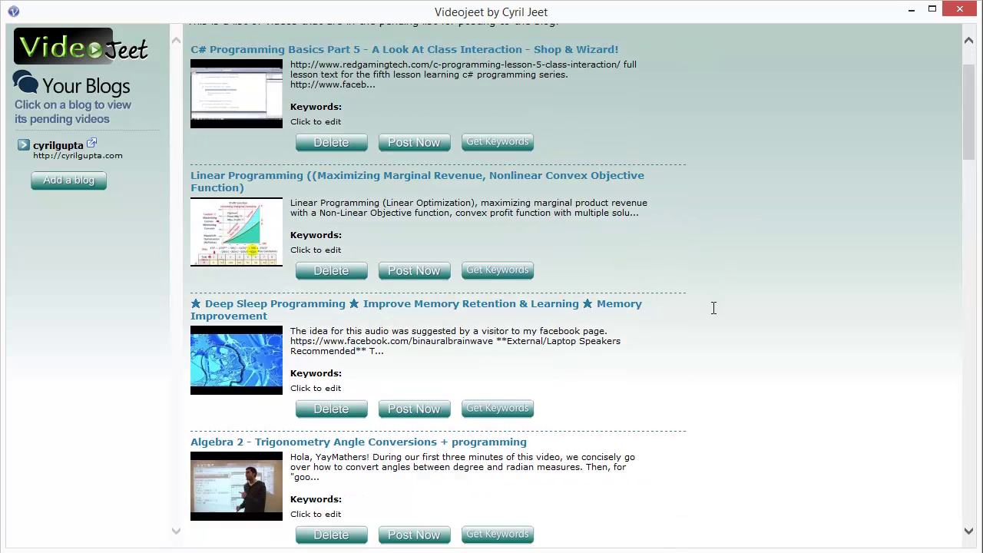
scroll(713, 308, down, 1)
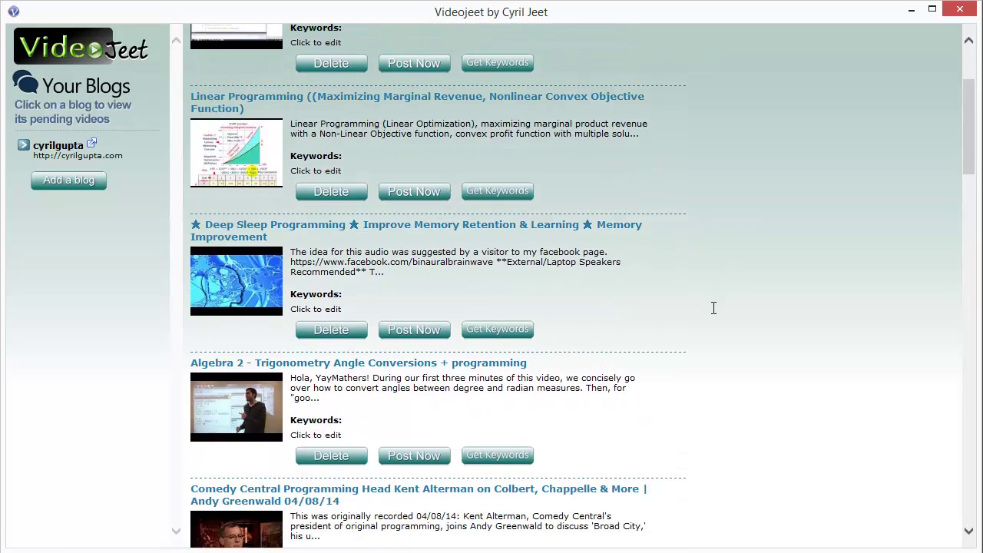
scroll(714, 309, up, 2)
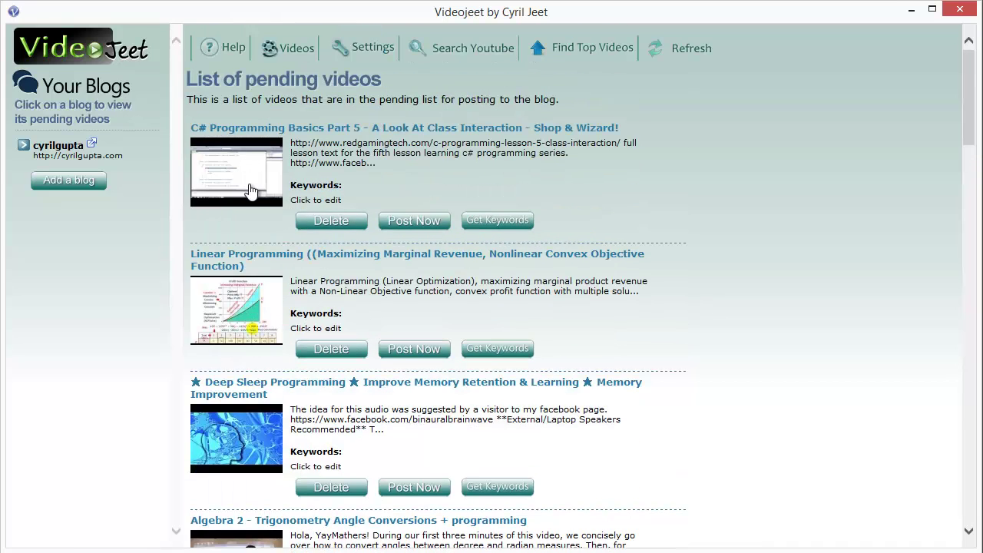
scroll(252, 286, down, 3)
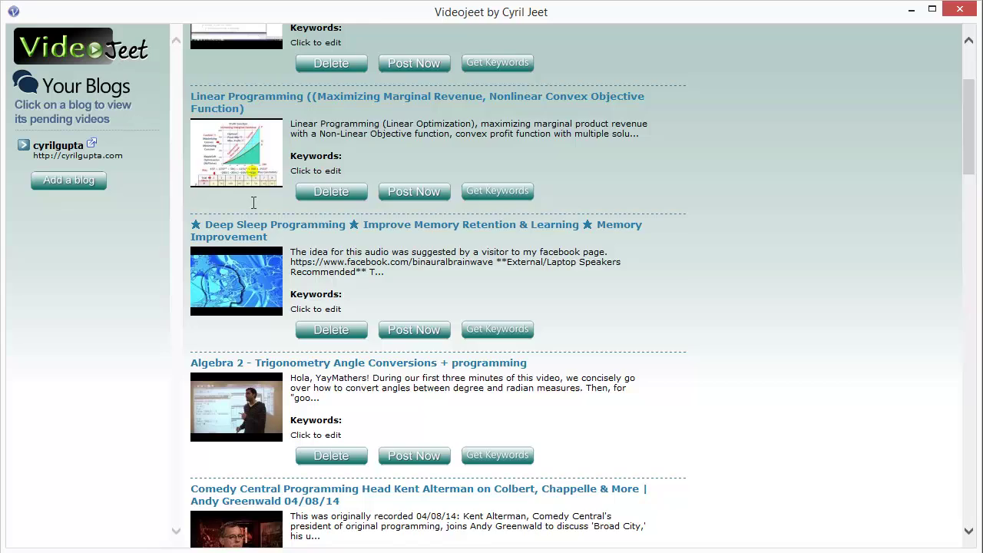
scroll(306, 205, up, 3)
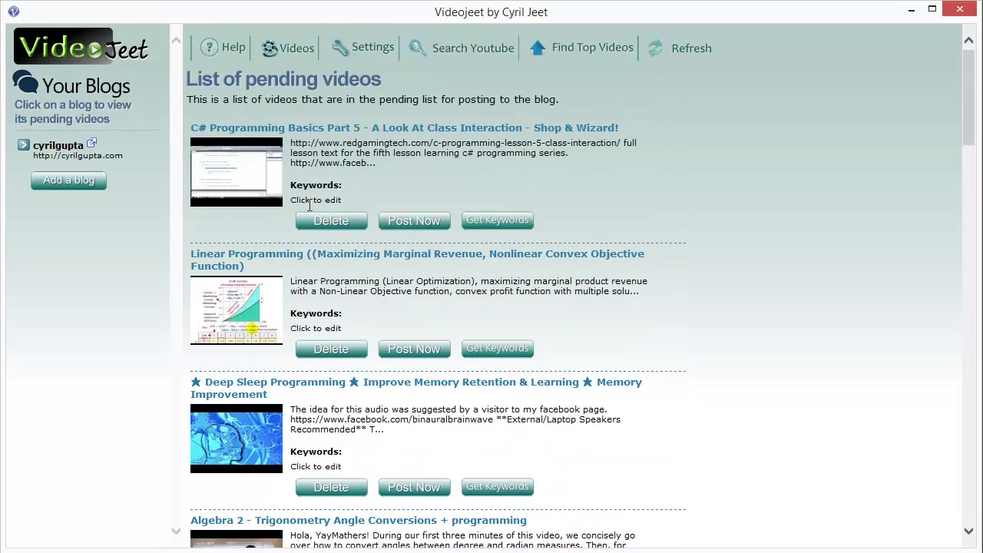
Launch YouTube searches for fresh videos and for top videos, acknowledging both notices
click(468, 54)
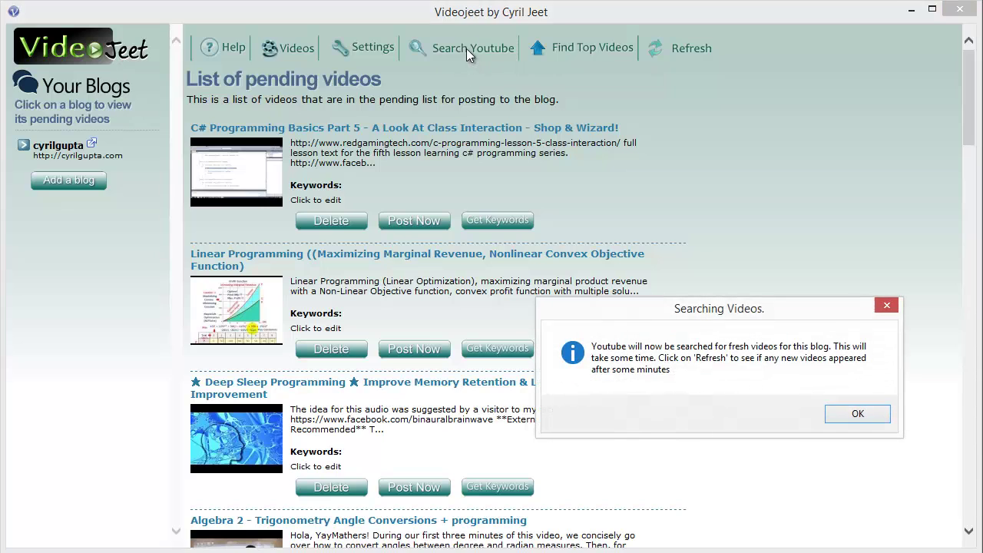
click(861, 416)
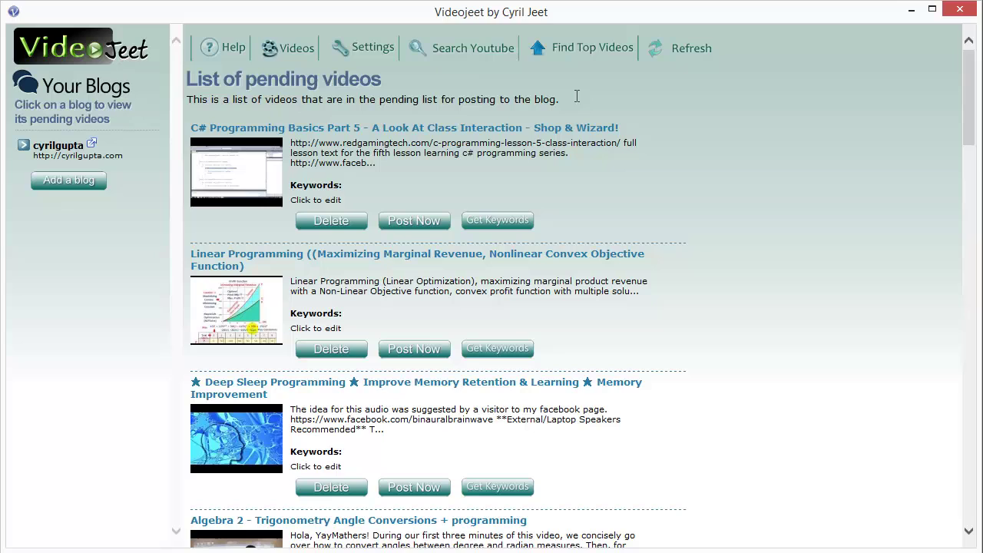
click(585, 49)
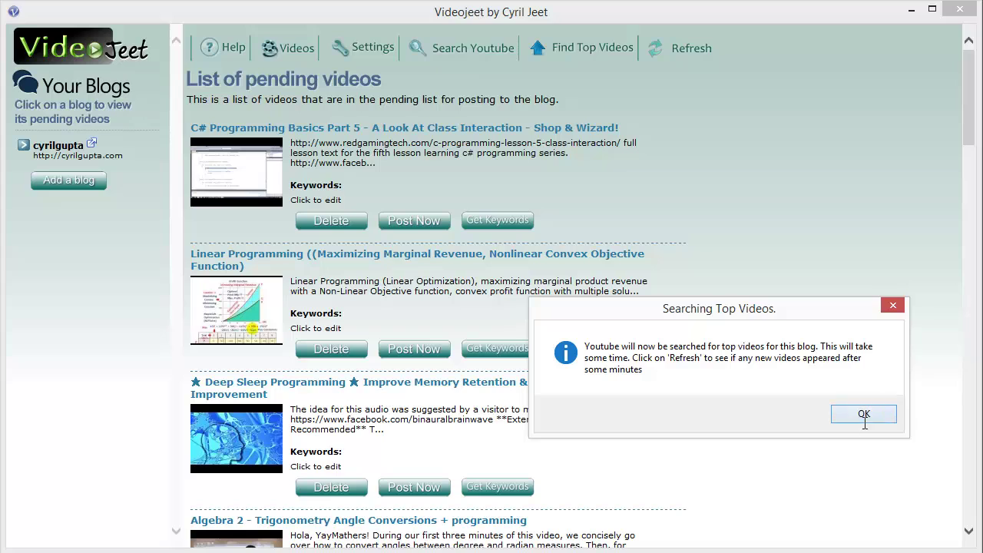
click(864, 415)
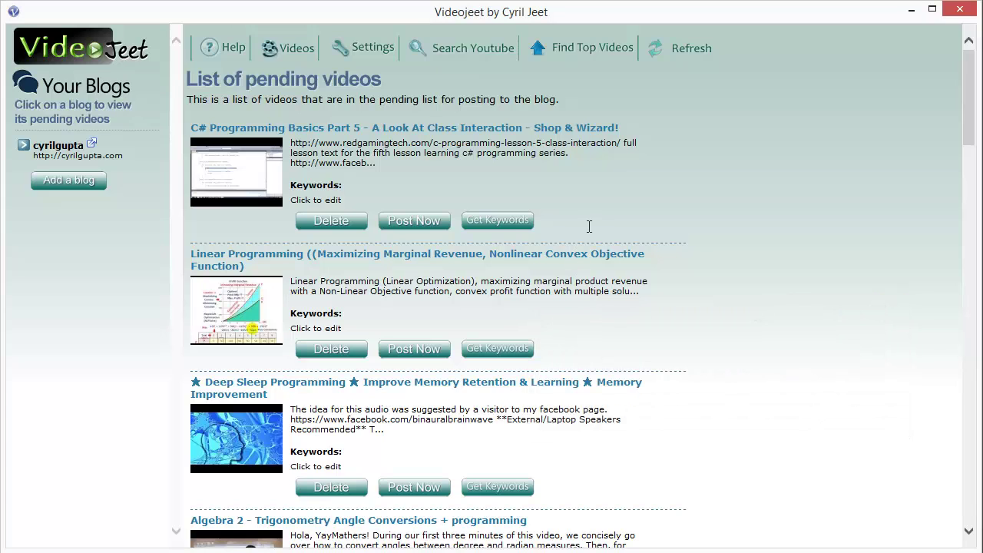
Refresh the pending list to load the new Britain's Got Talent video results
click(681, 49)
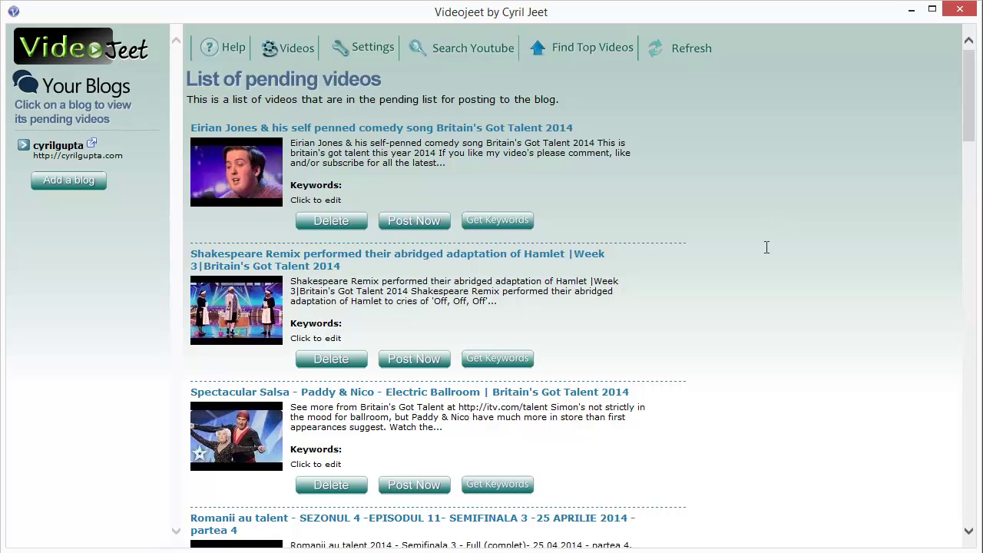
scroll(396, 167, down, 1)
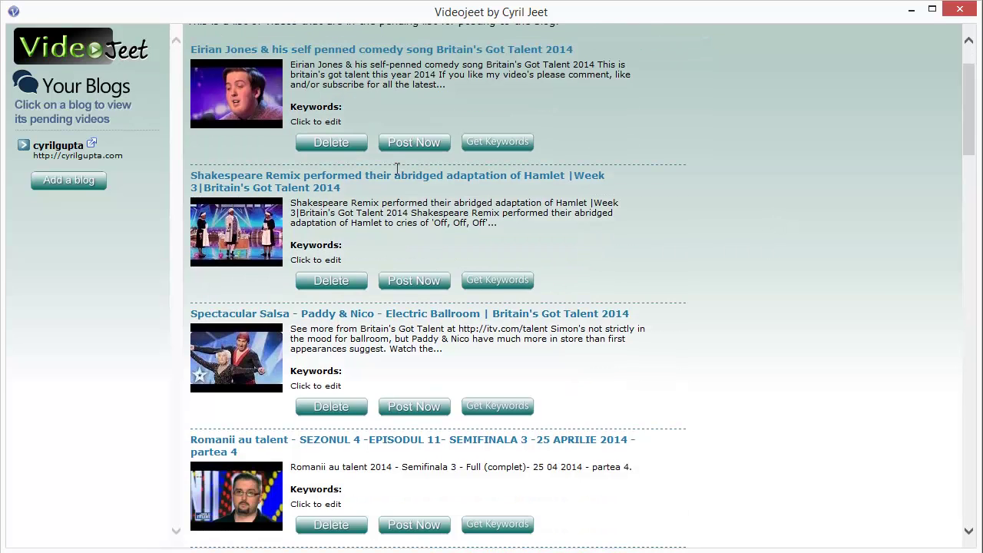
scroll(397, 168, up, 1)
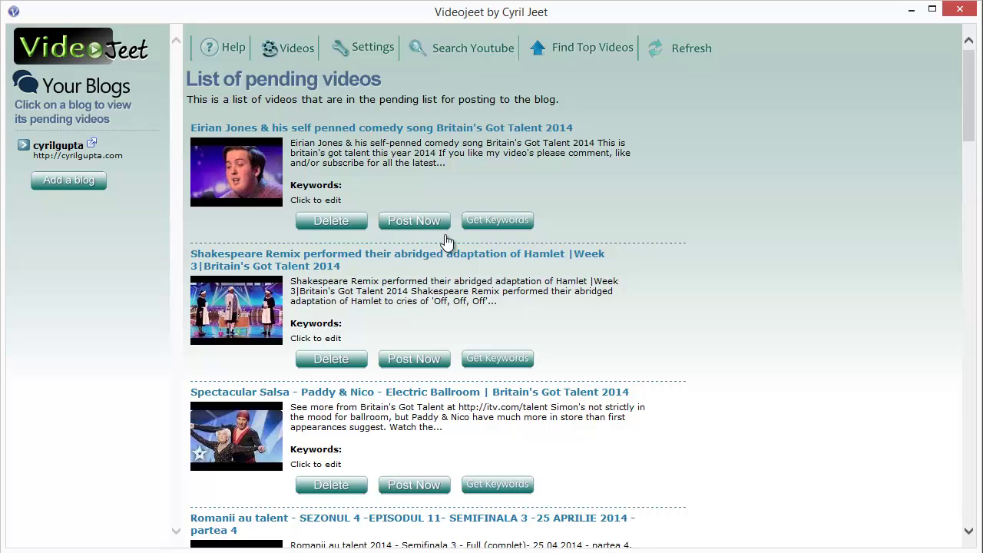
drag(432, 230, 614, 328)
Delete the comedy song video; fetch keywords for Shakespeare Remixed, illusion and Best Audition 2014
click(345, 222)
scroll(546, 400, down, 8)
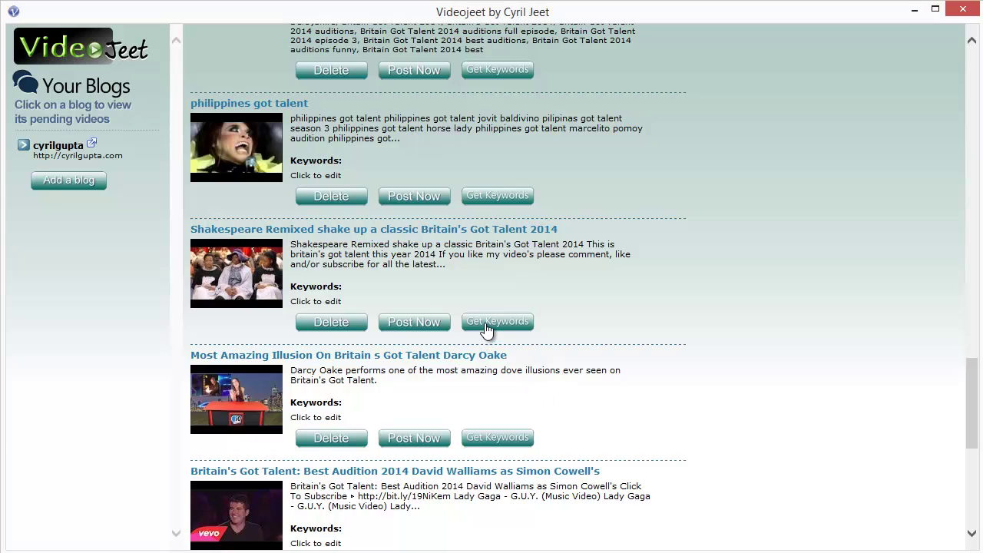
click(487, 329)
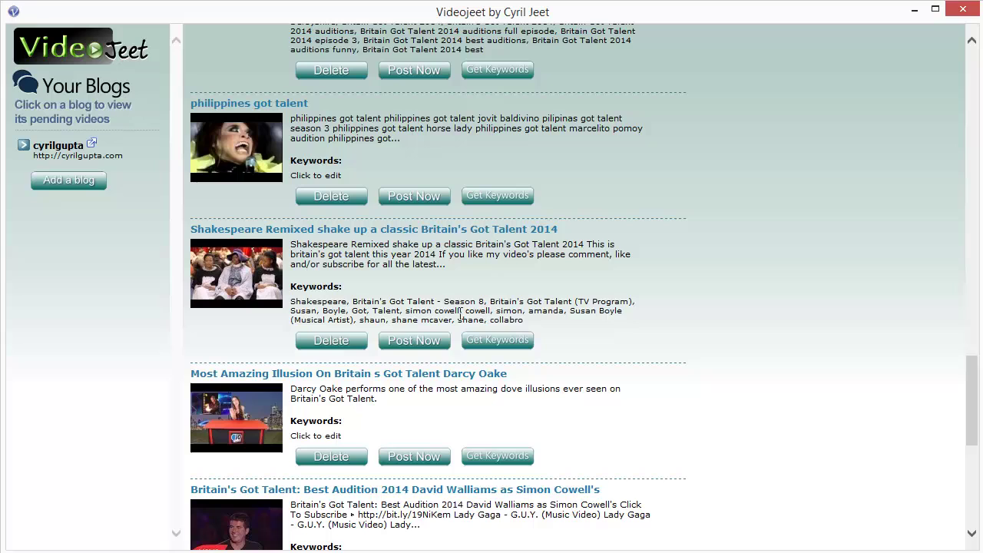
click(492, 458)
scroll(474, 392, down, 1)
scroll(474, 392, down, 1)
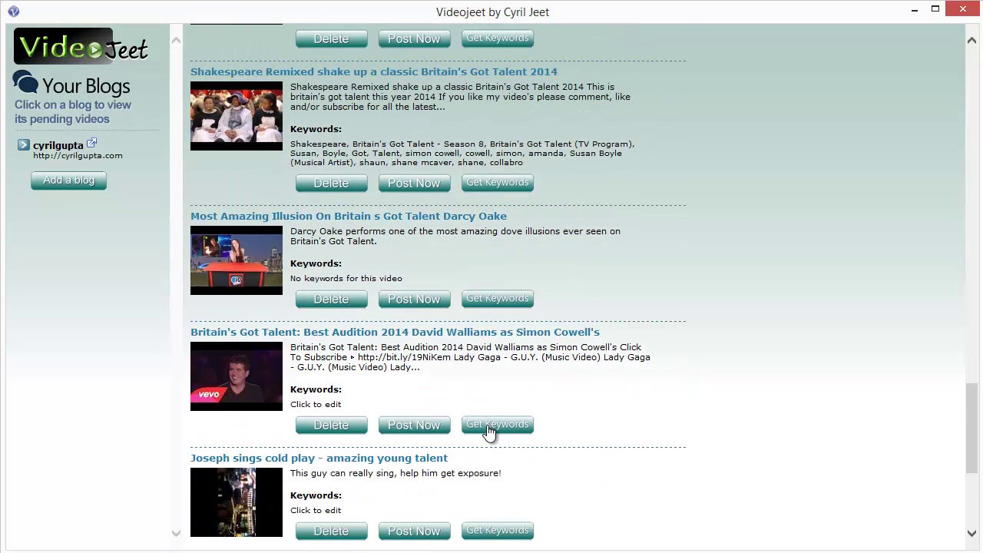
click(484, 428)
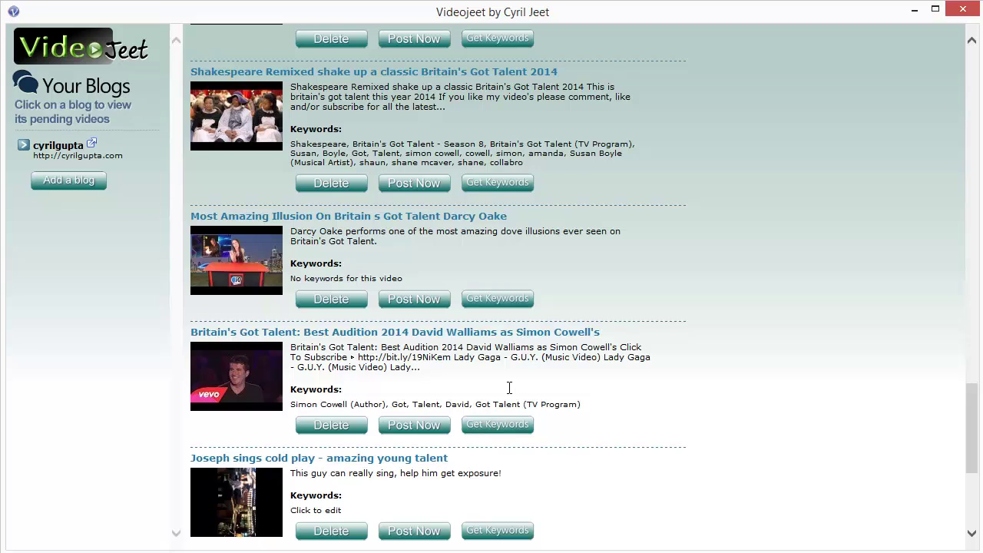
scroll(509, 388, down, 1)
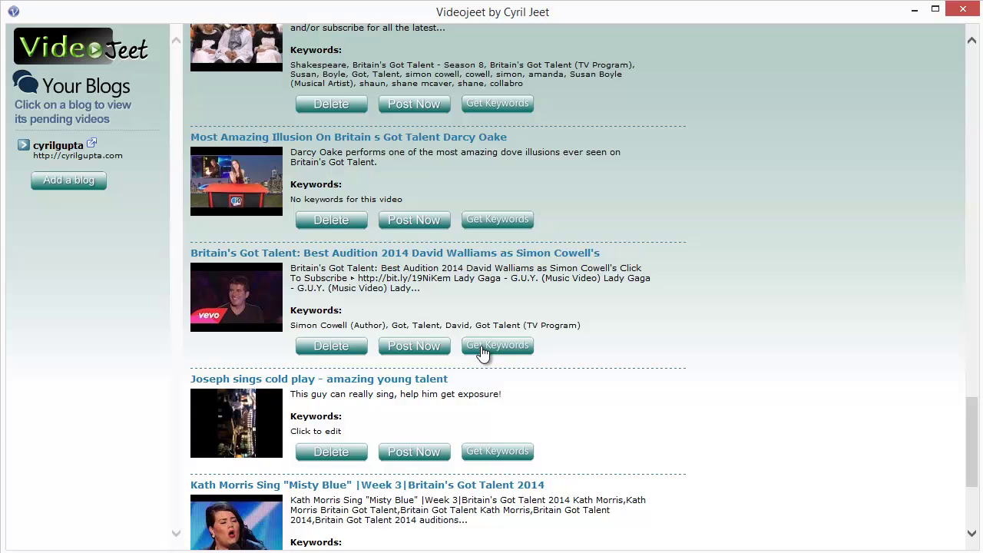
click(405, 253)
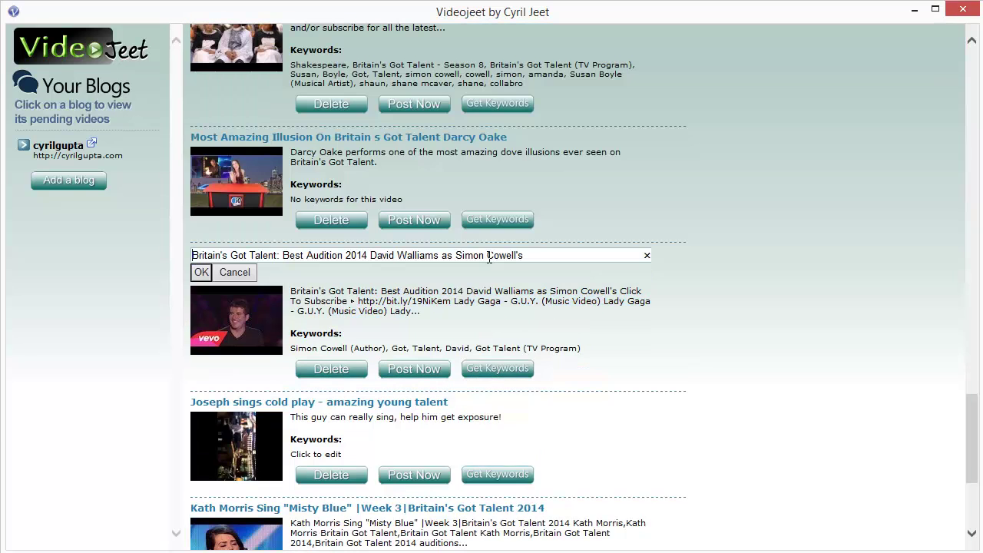
drag(486, 255, 444, 267)
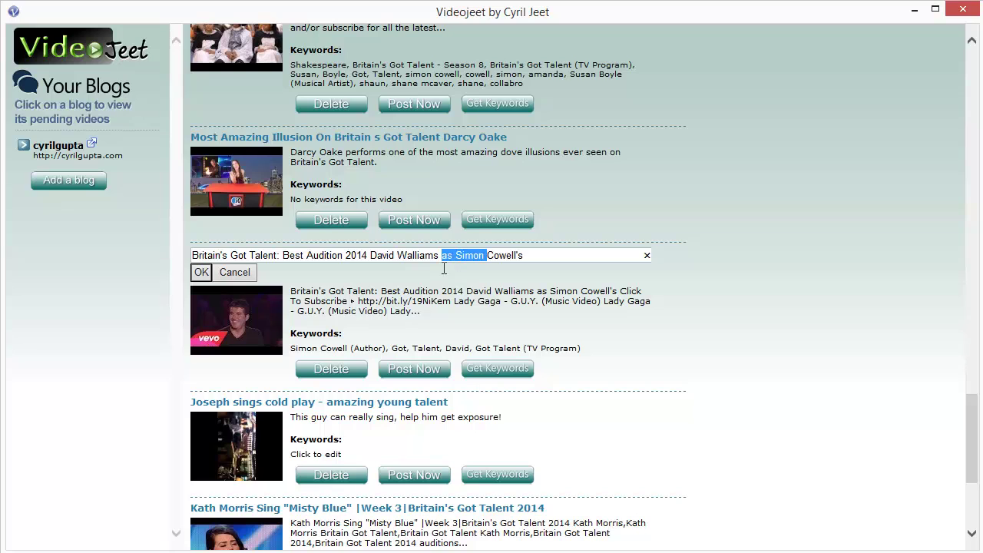
click(399, 296)
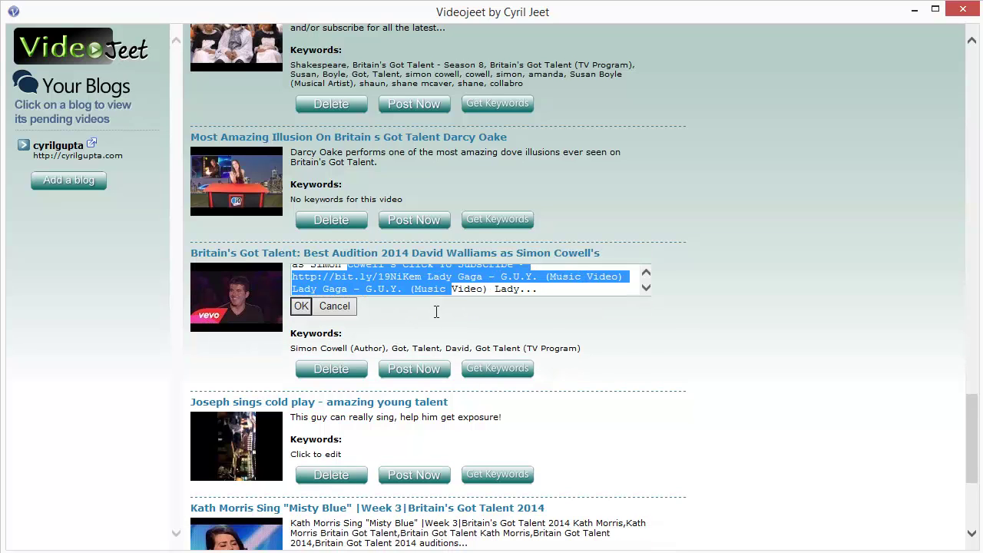
click(354, 318)
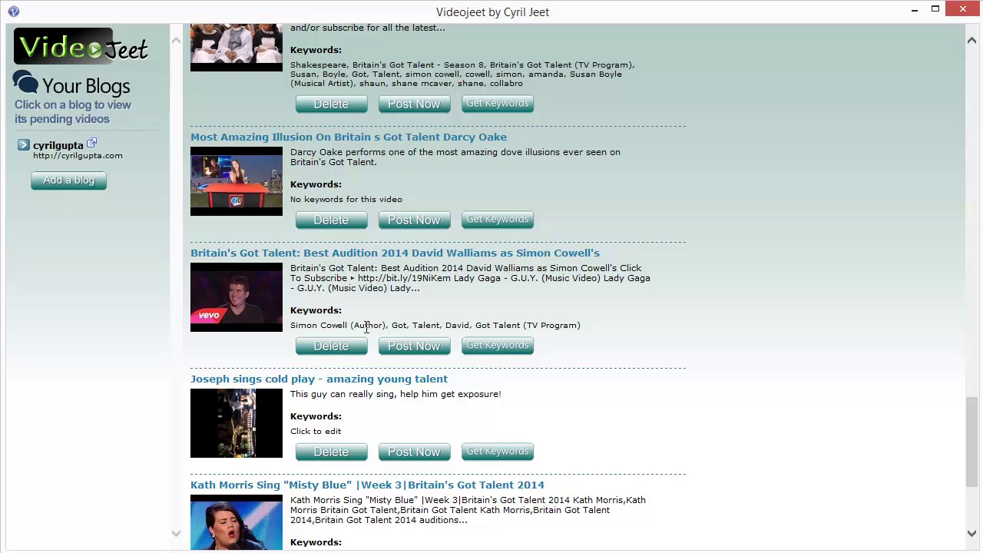
click(364, 326)
drag(377, 338, 520, 335)
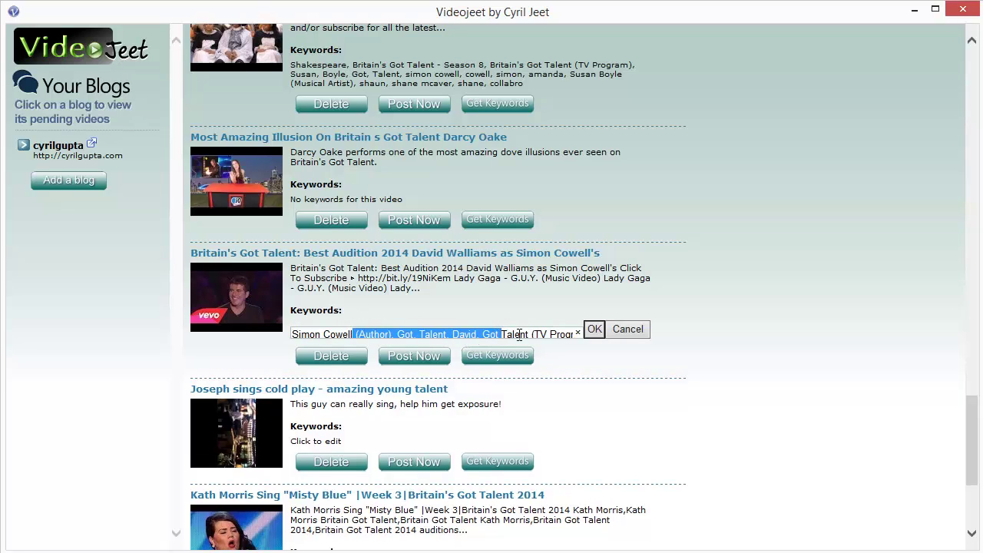
click(623, 331)
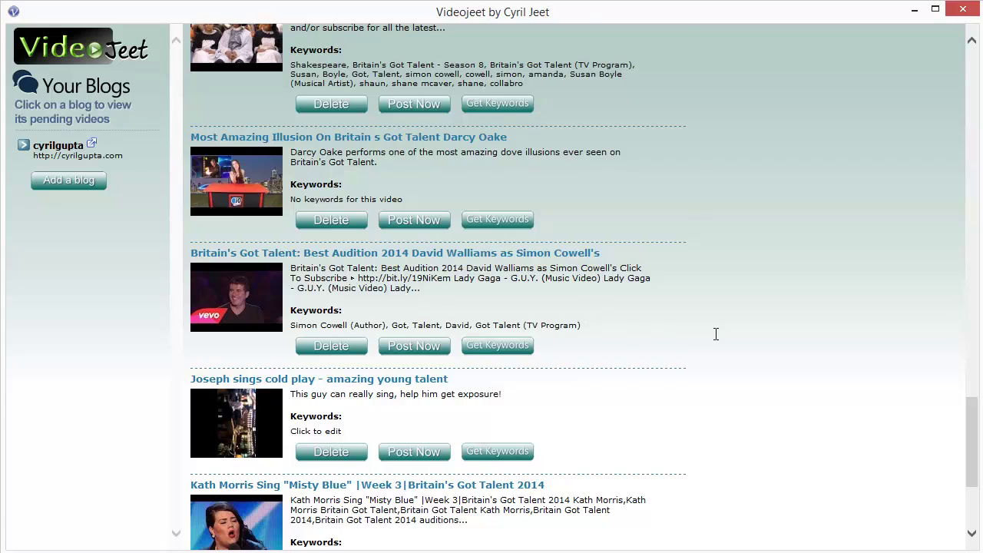
scroll(715, 333, up, 5)
scroll(715, 333, up, 15)
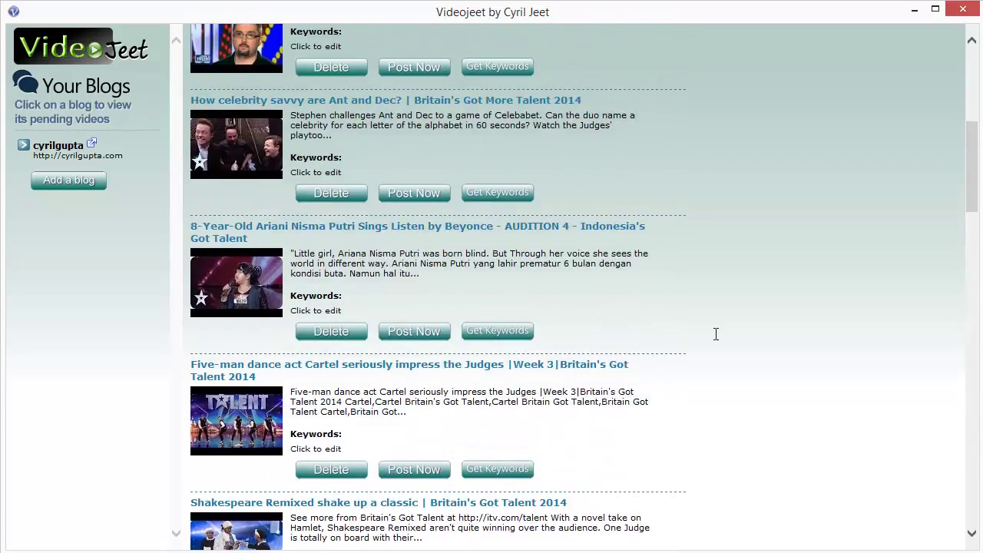
scroll(711, 335, up, 3)
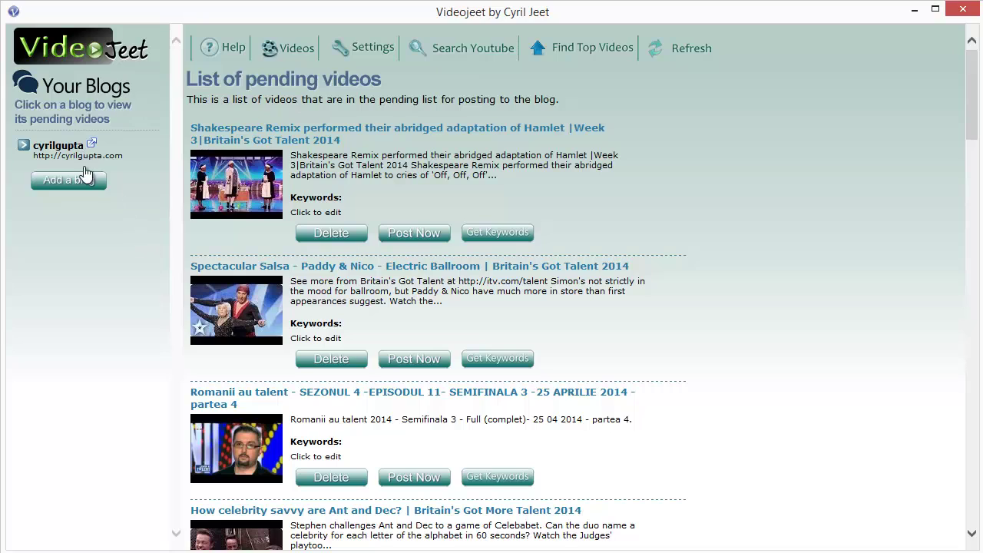